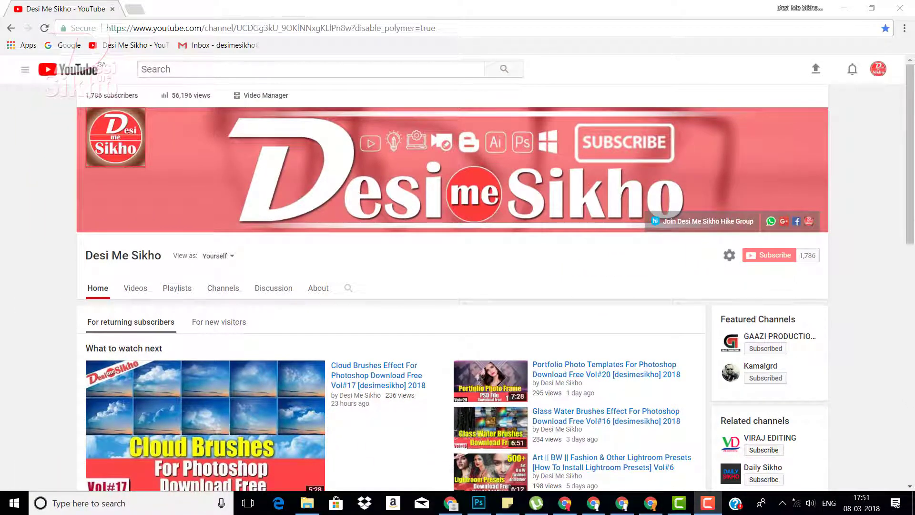
# Minimize the browser, refresh the desktop and move both Art Photo Template icons higher
pyautogui.click(844, 8)
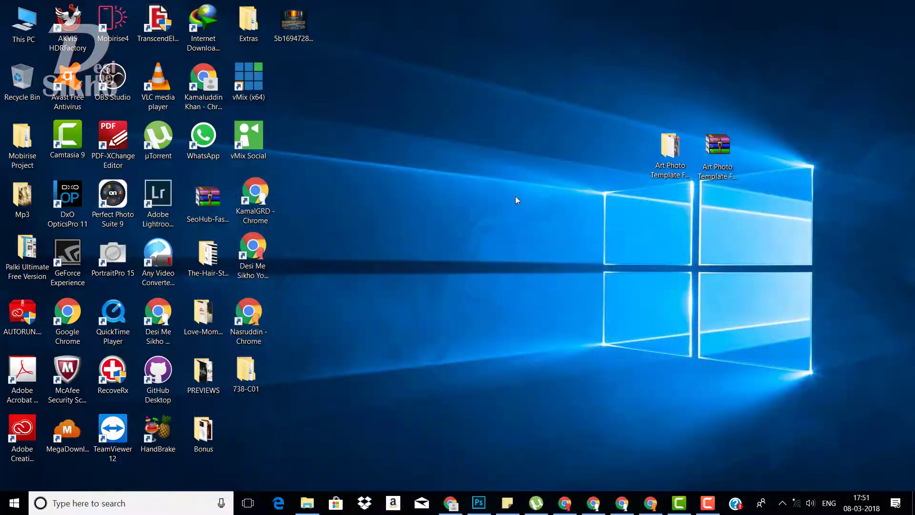
pyautogui.rightClick(515, 200)
pyautogui.click(551, 237)
pyautogui.moveTo(782, 269); pyautogui.dragTo(531, 86)
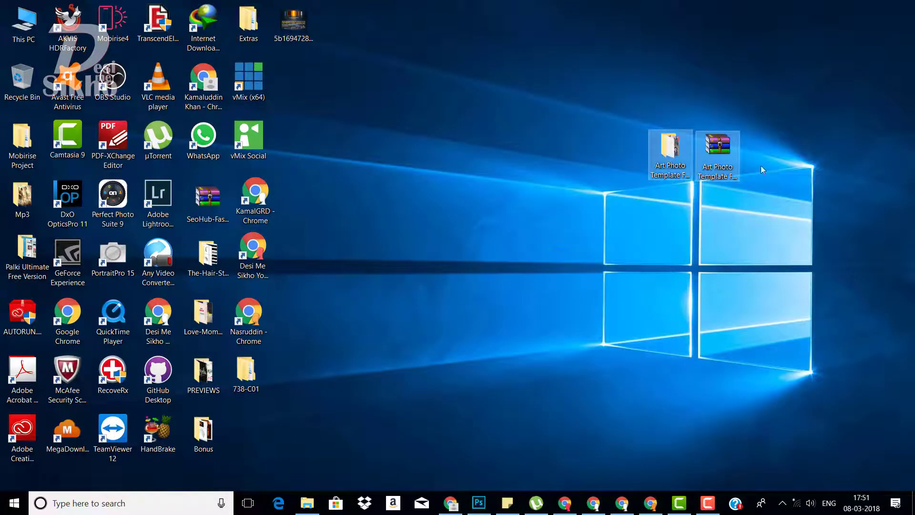
pyautogui.moveTo(718, 152); pyautogui.dragTo(719, 68)
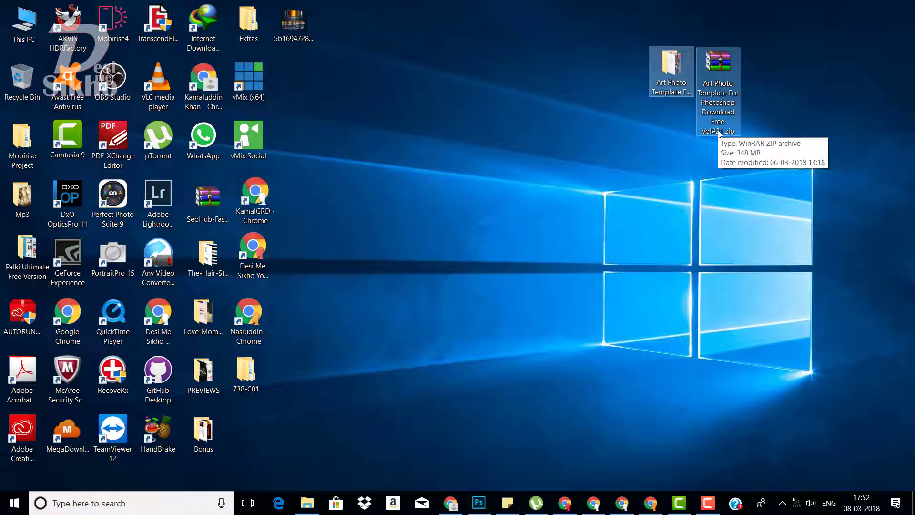
# Extract the Art Photo Template zip onto the desktop and open the extracted folder
pyautogui.click(721, 125)
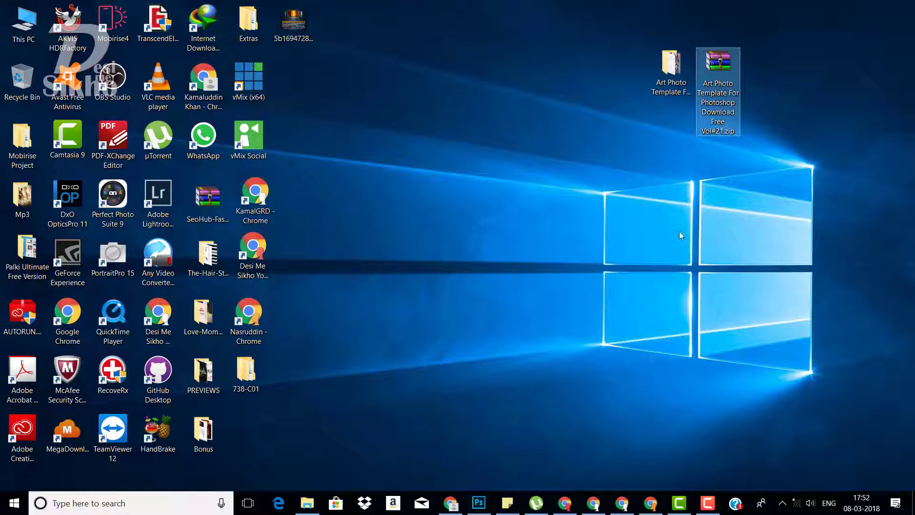
pyautogui.rightClick(719, 85)
pyautogui.click(697, 142)
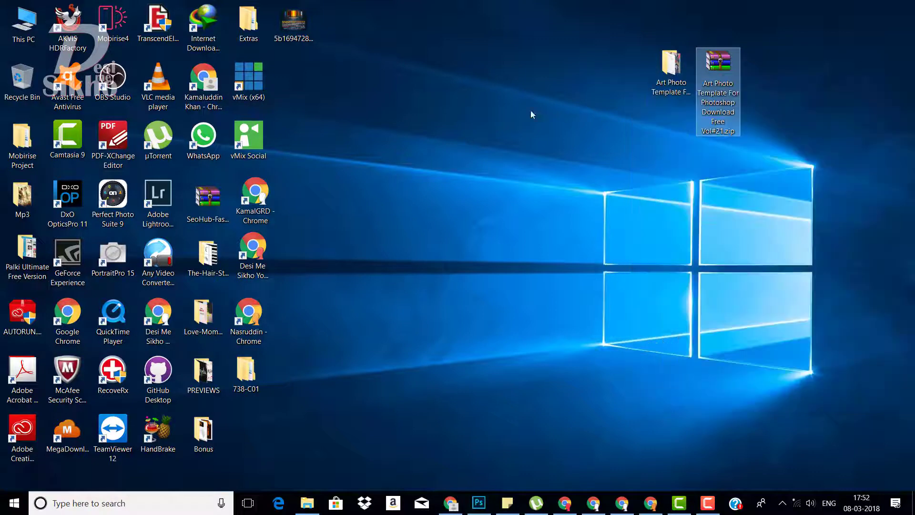
pyautogui.click(675, 76)
pyautogui.doubleClick(676, 77)
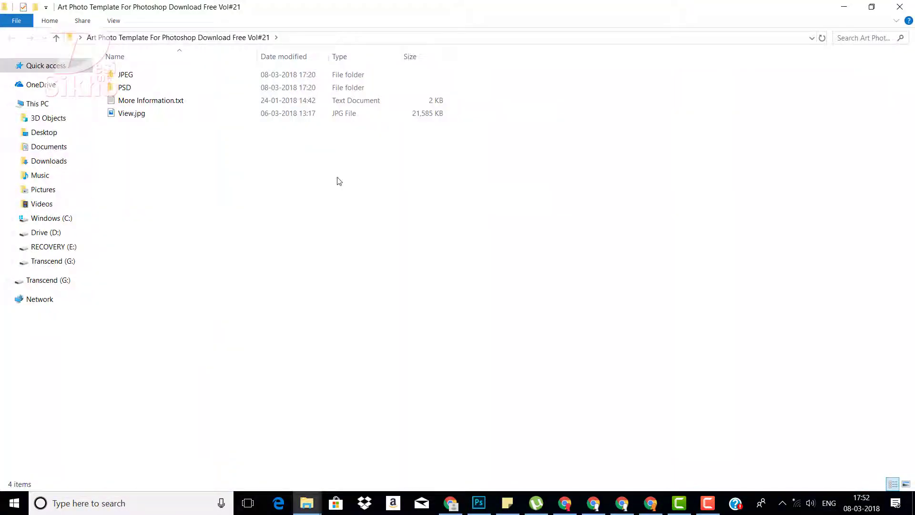
# Look over the JPEG and PSD folders, More Information.txt and View.jpg
pyautogui.click(136, 76)
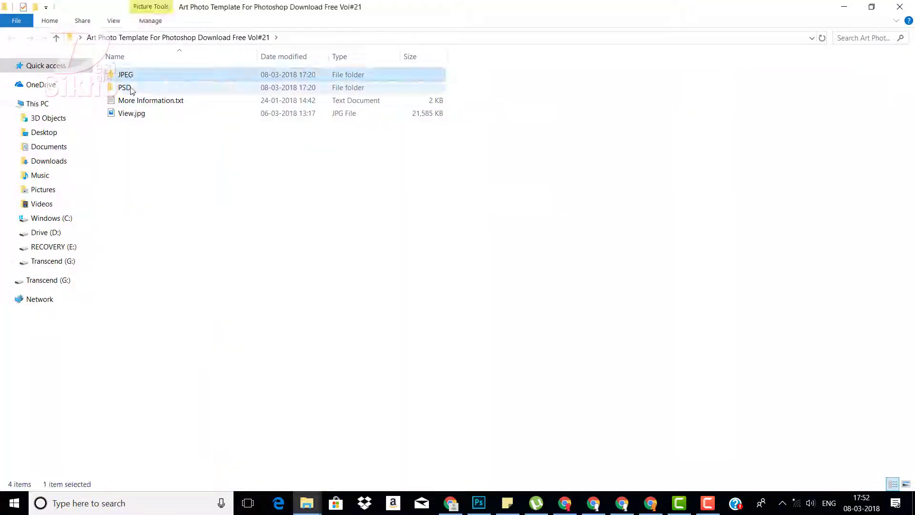
pyautogui.click(132, 90)
pyautogui.click(200, 100)
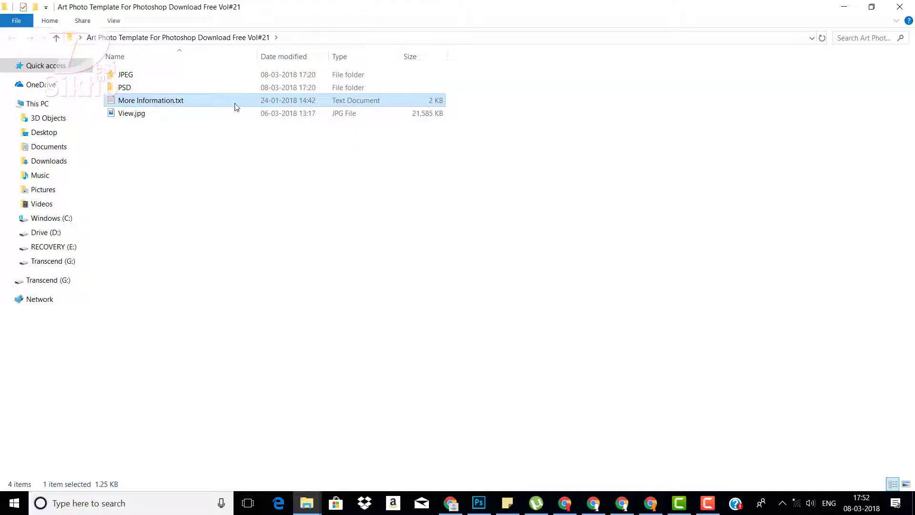
pyautogui.click(142, 117)
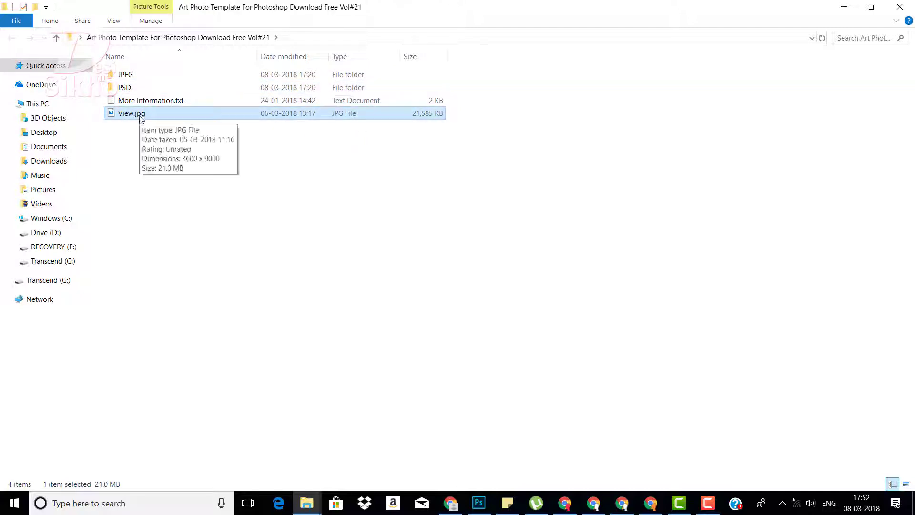
pyautogui.doubleClick(153, 116)
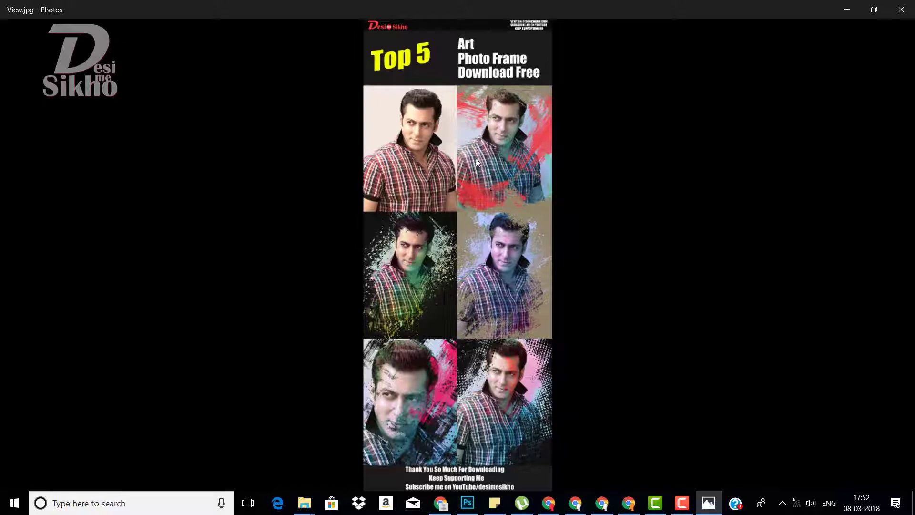
pyautogui.scroll(3, 480, 159)
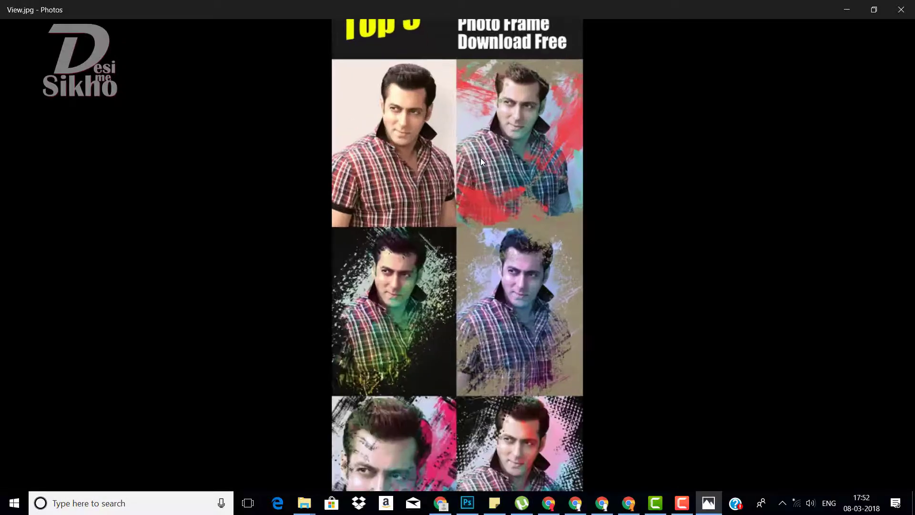
pyautogui.scroll(3, 518, 286)
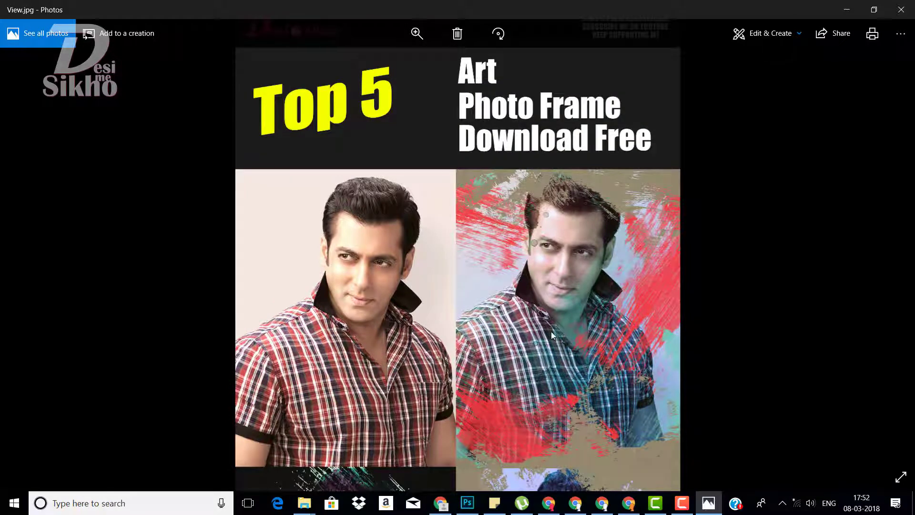
pyautogui.moveTo(551, 331); pyautogui.dragTo(559, 170)
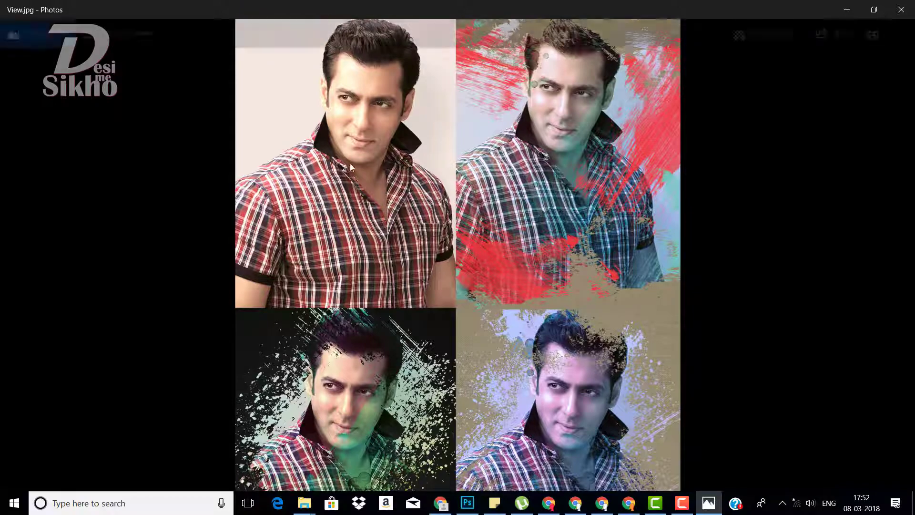
pyautogui.scroll(-3, 609, 308)
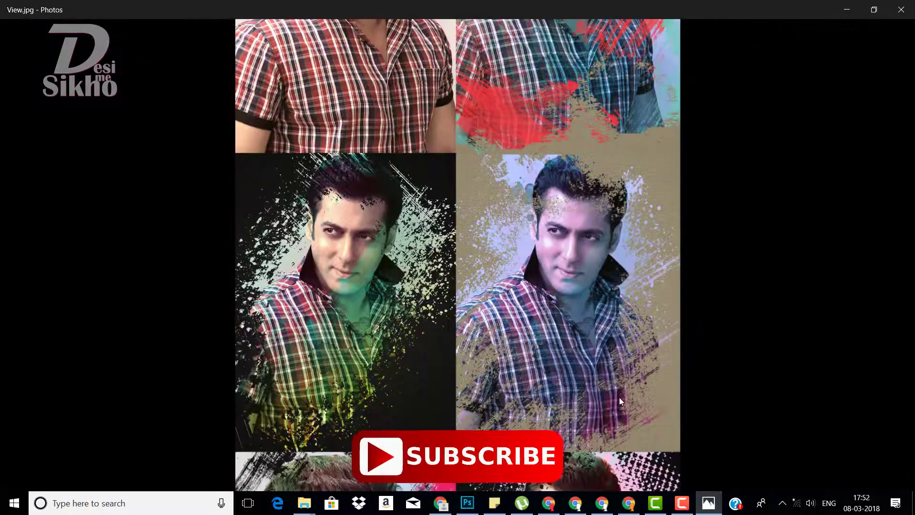
pyautogui.scroll(-3, 619, 397)
pyautogui.scroll(2, 588, 186)
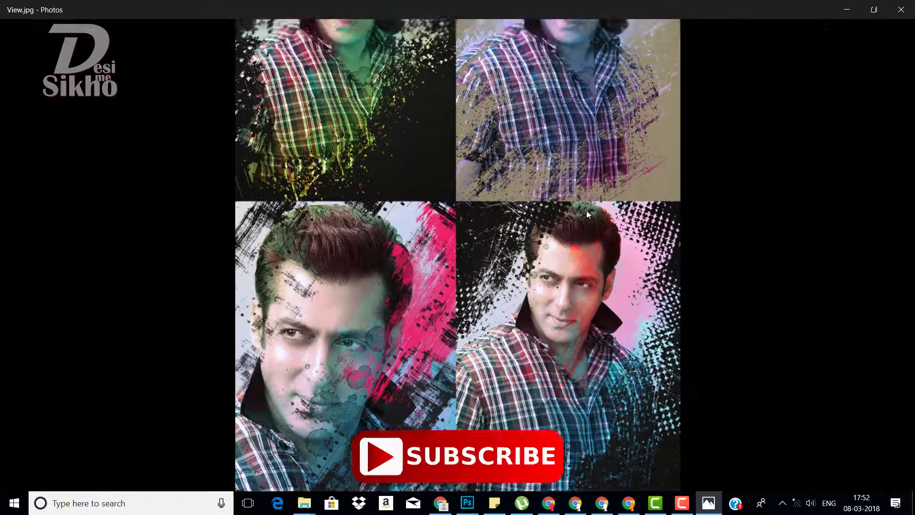
pyautogui.scroll(3, 587, 334)
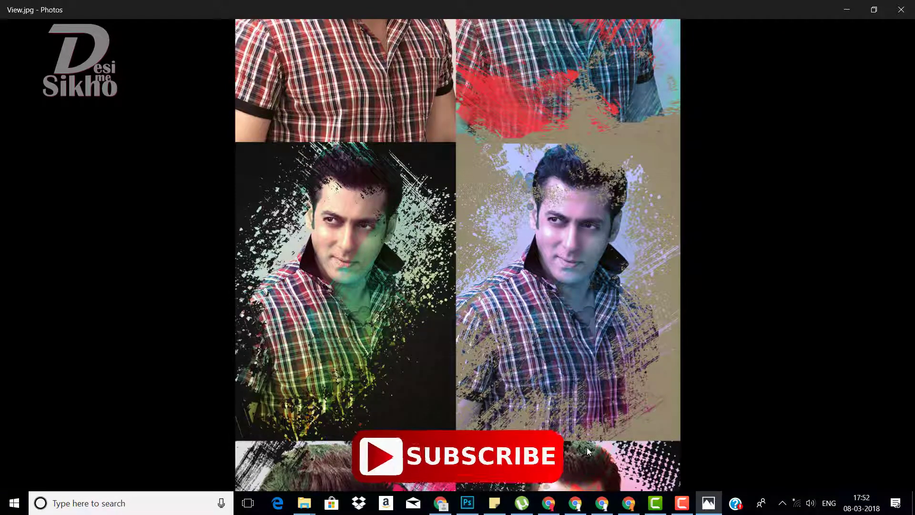
pyautogui.click(900, 9)
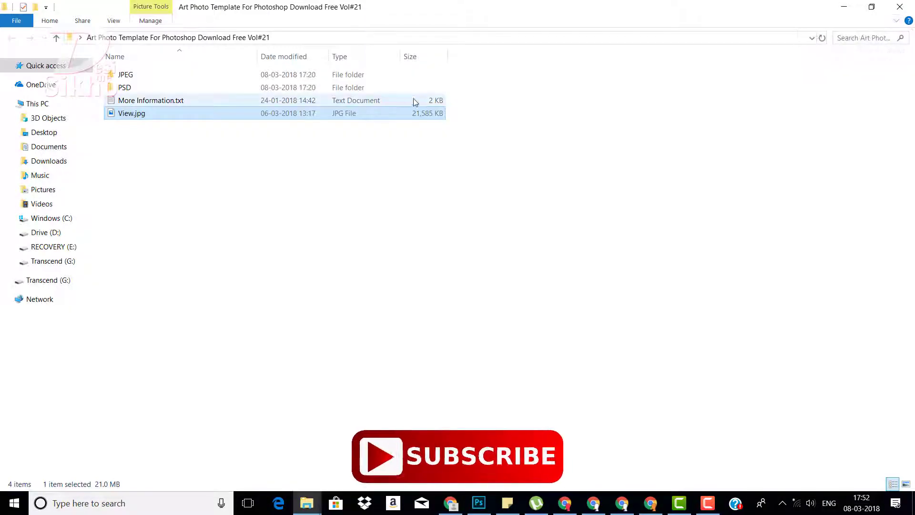
# Open the JPEG folder and look over the five template JPEGs
pyautogui.click(161, 74)
pyautogui.doubleClick(160, 74)
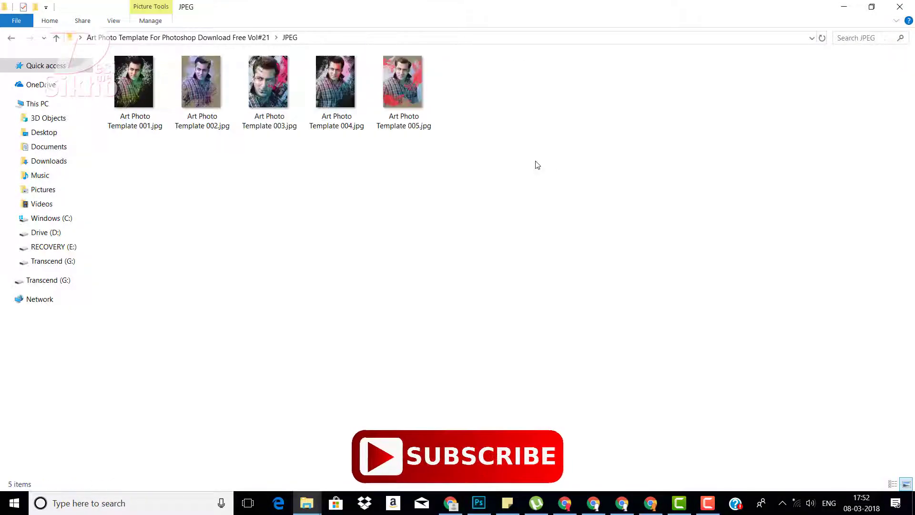
pyautogui.moveTo(550, 161); pyautogui.dragTo(113, 95)
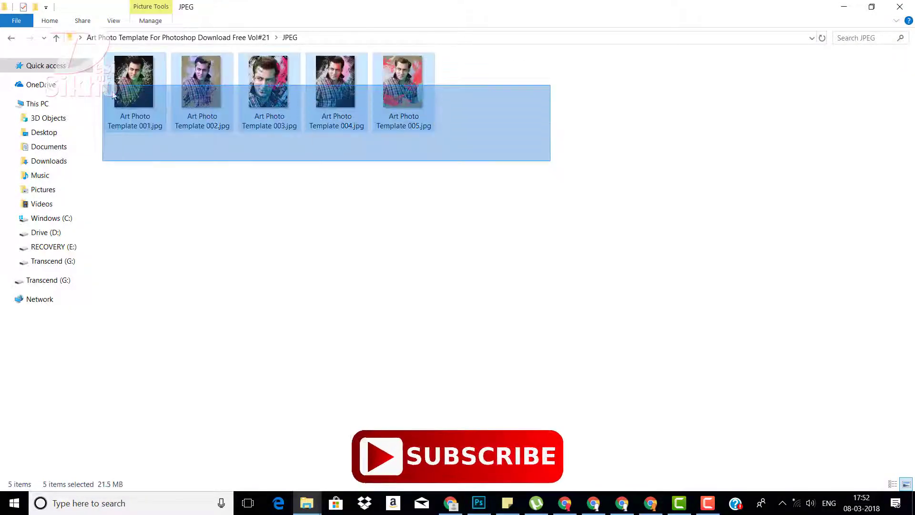
pyautogui.click(375, 213)
# Go back and open Art Photo Template 001.psd from the PSD folder in Photoshop
pyautogui.click(10, 38)
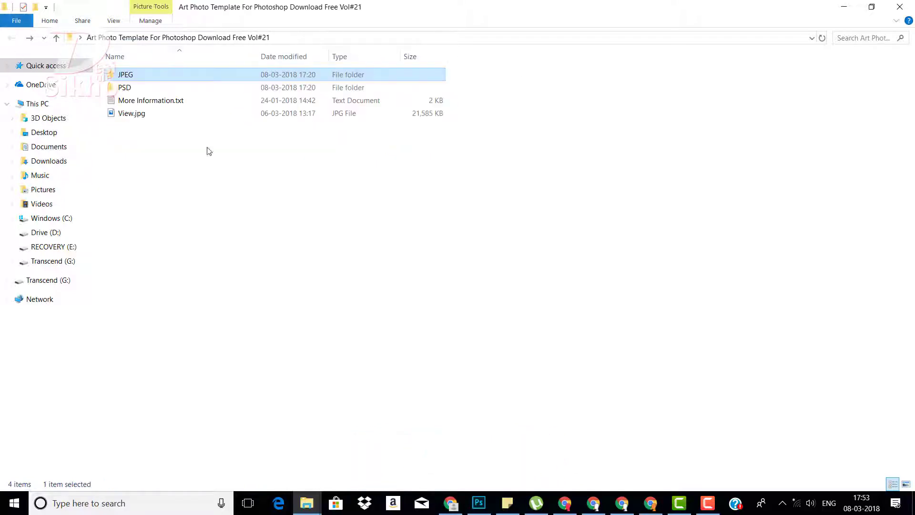
pyautogui.doubleClick(159, 86)
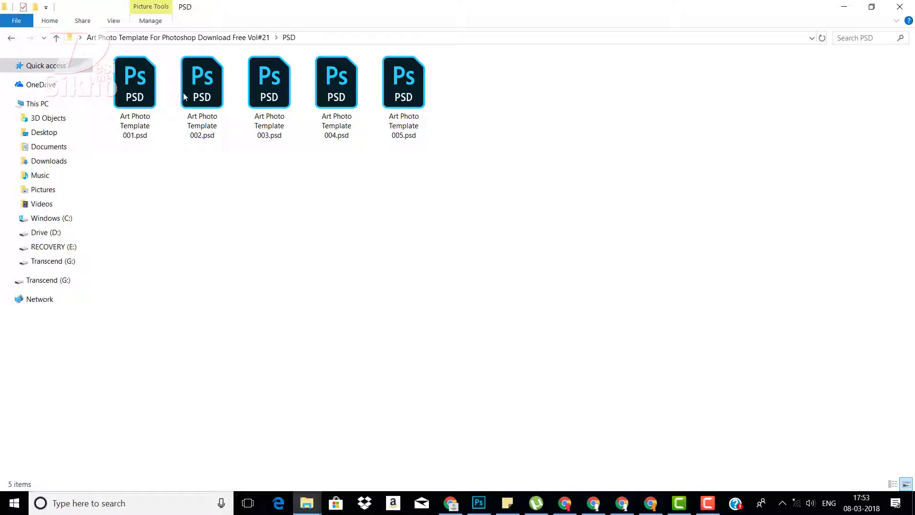
pyautogui.doubleClick(150, 97)
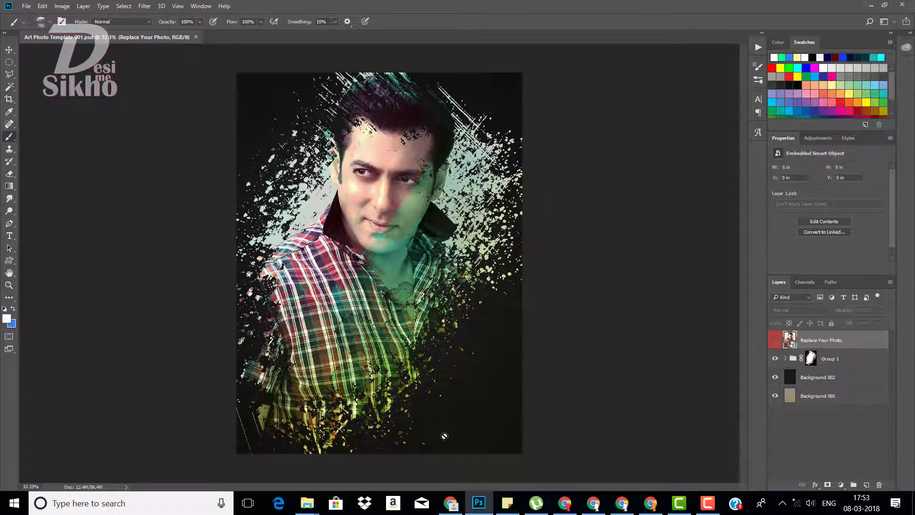
pyautogui.click(9, 50)
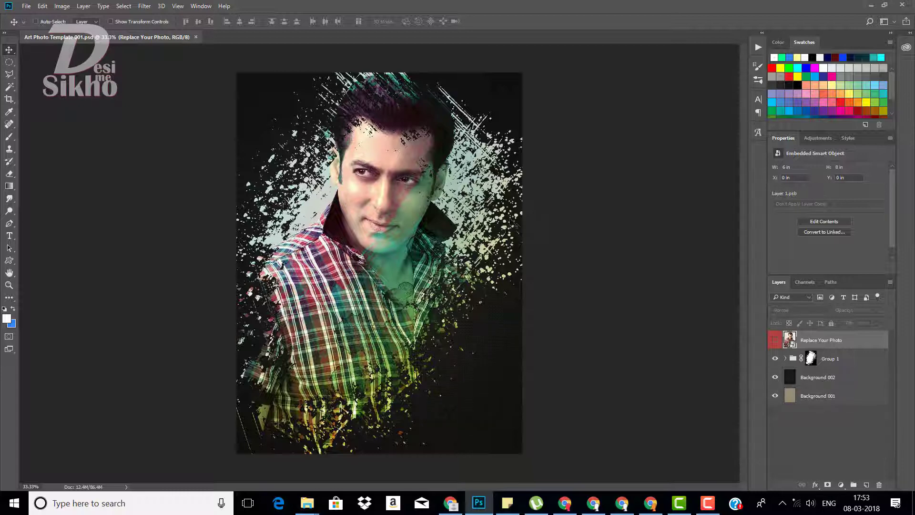
pyautogui.click(776, 378)
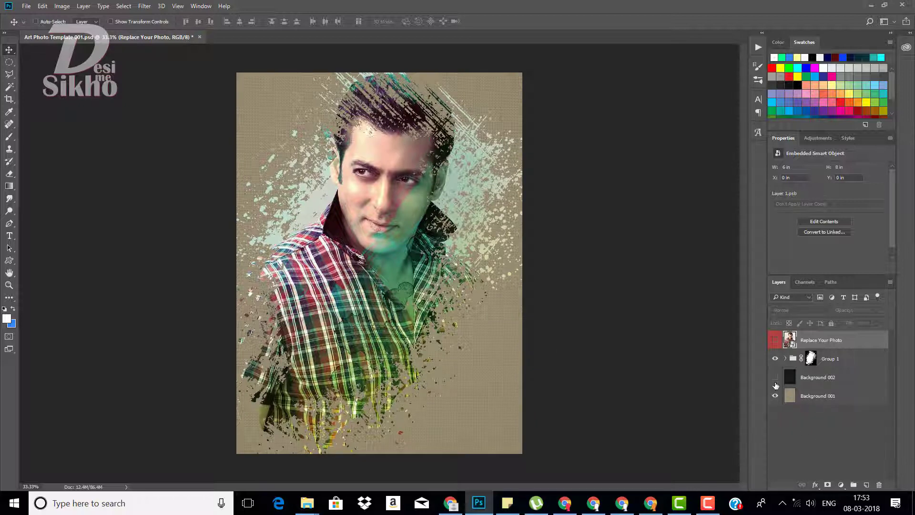
pyautogui.click(775, 396)
pyautogui.click(776, 377)
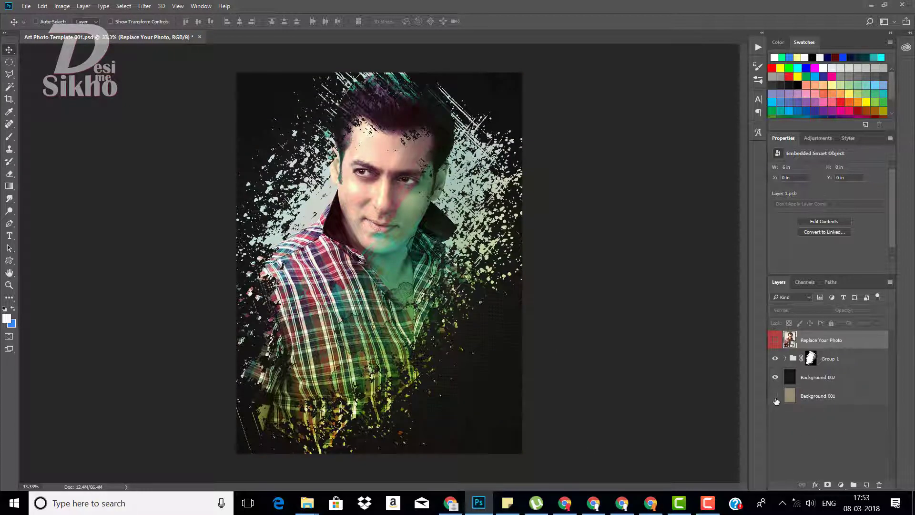
pyautogui.click(775, 396)
pyautogui.click(775, 358)
pyautogui.click(786, 358)
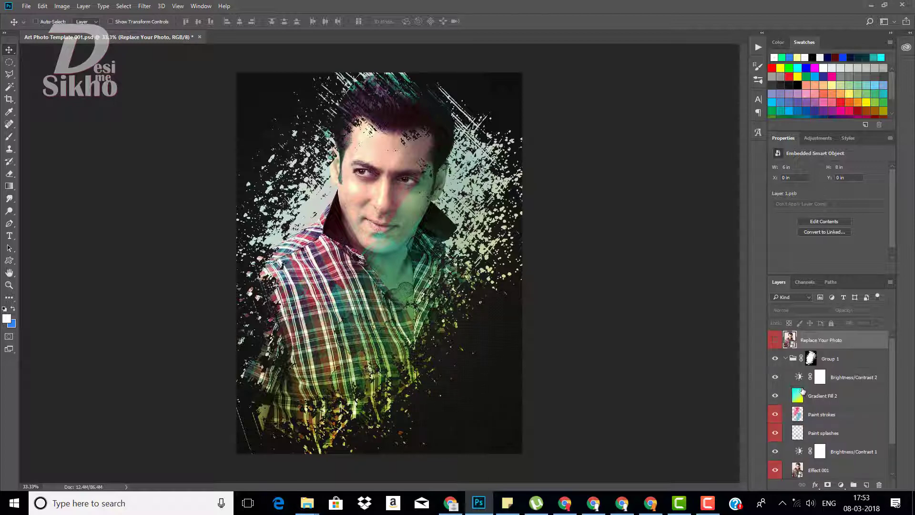
pyautogui.click(786, 359)
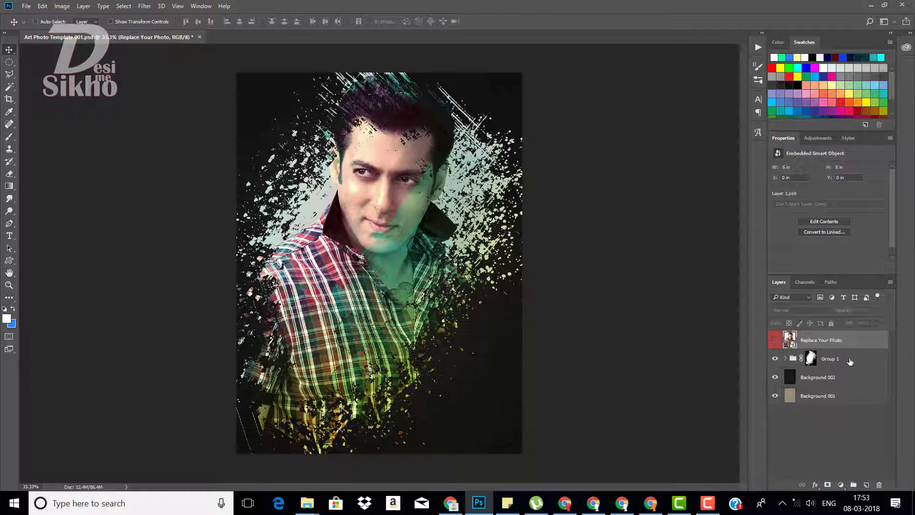
pyautogui.click(836, 361)
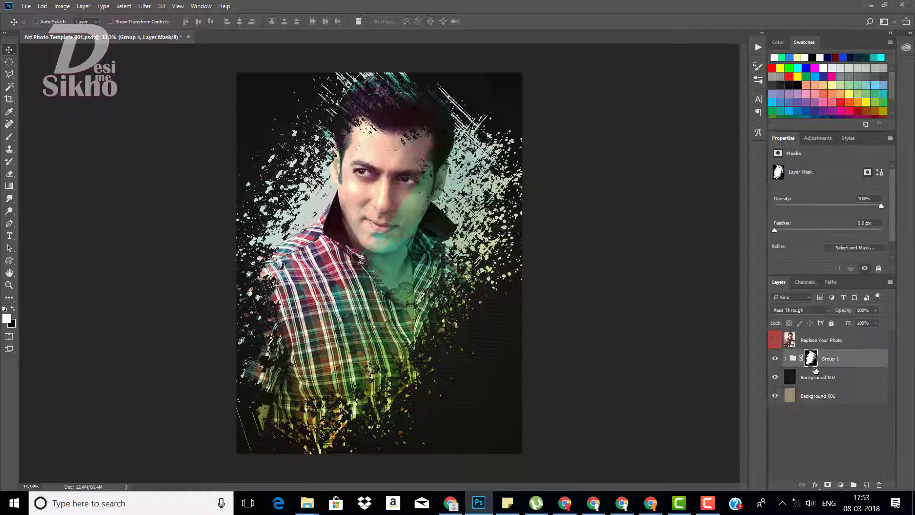
pyautogui.click(821, 452)
pyautogui.click(792, 342)
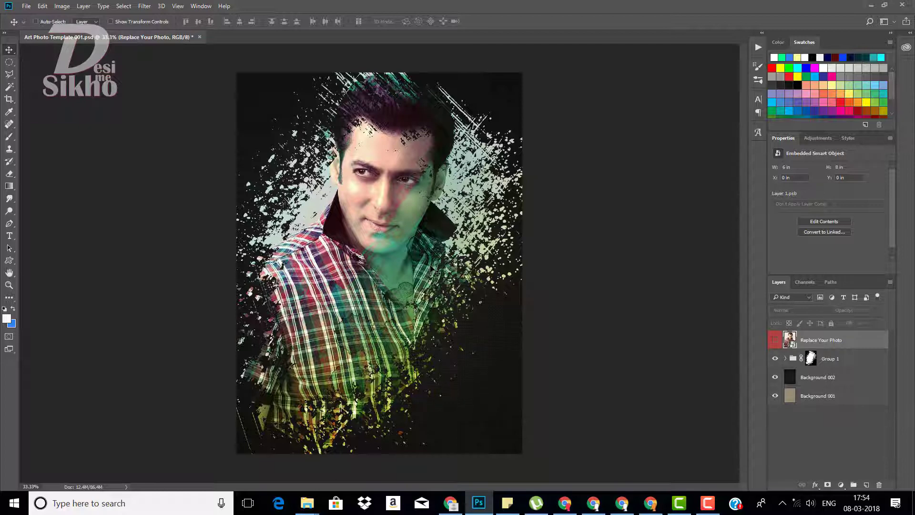
# Replace the Replace Your Photo smart object with the 1920x1200 woman's portrait from the Girls folder
pyautogui.rightClick(825, 340)
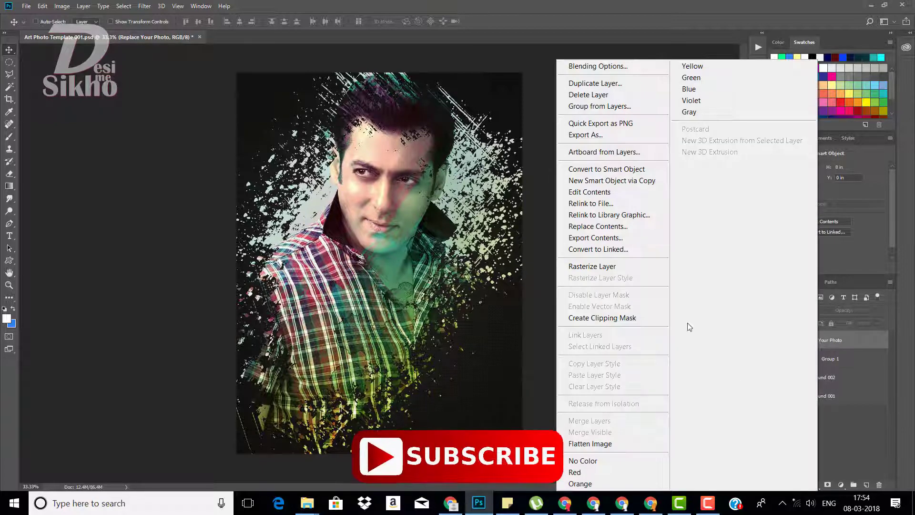
pyautogui.click(632, 227)
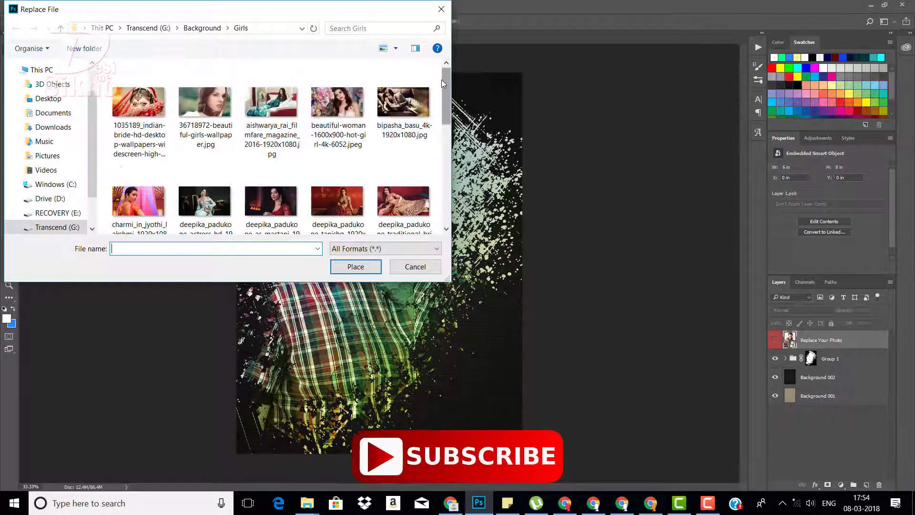
pyautogui.moveTo(443, 83)
pyautogui.mouseDown()
pyautogui.moveTo(446, 168)
pyautogui.moveTo(450, 154)
pyautogui.mouseUp()
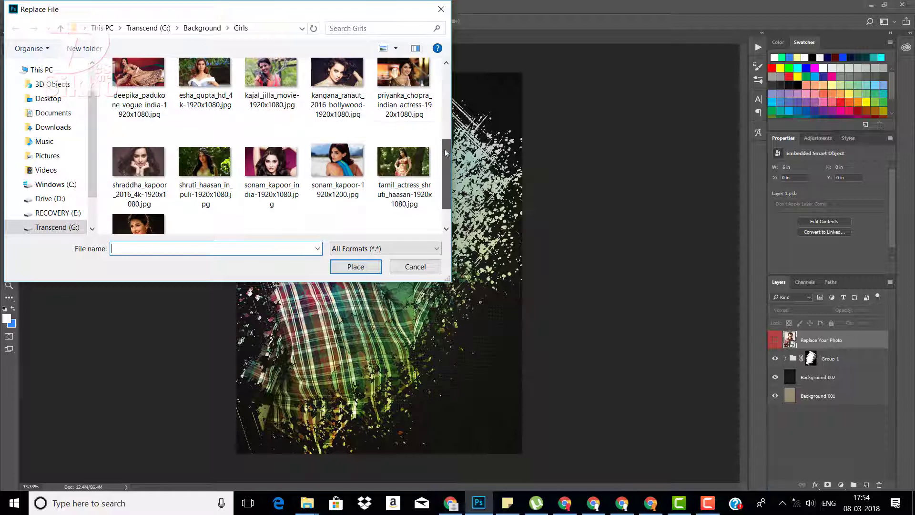
pyautogui.click(338, 162)
pyautogui.click(355, 266)
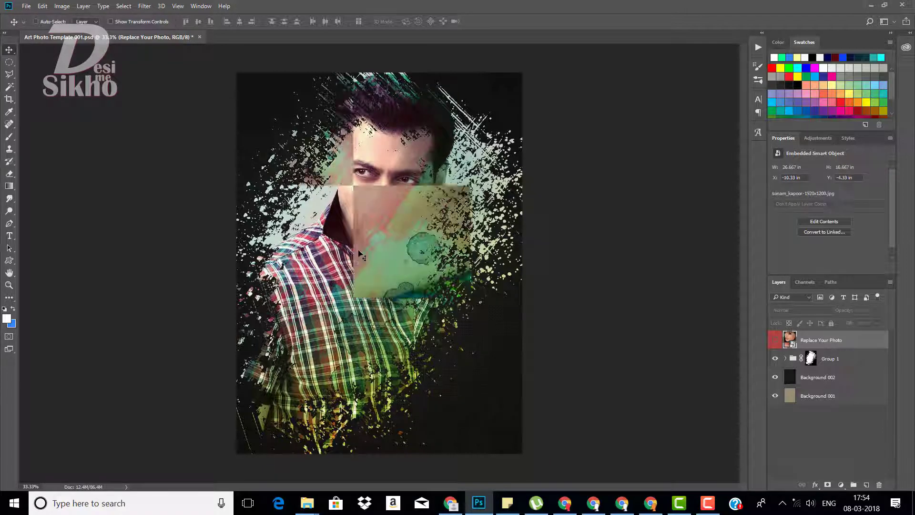
# Drag the placed portrait down and right to X -9.53 in, Y -2.03 in
pyautogui.moveTo(363, 211); pyautogui.dragTo(389, 280)
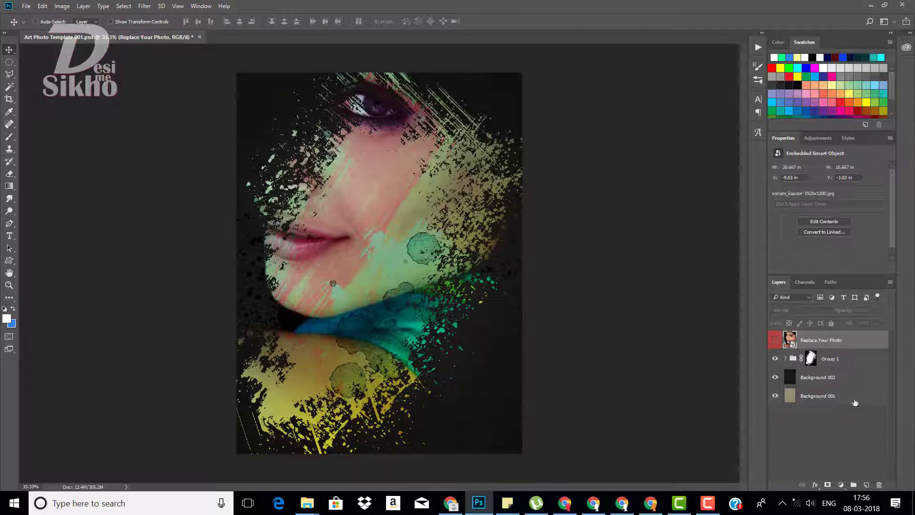
# Scale Group 1's Effect 001 to 60.24% and place it at X -4.88 in, Y -0.16 in
pyautogui.click(785, 358)
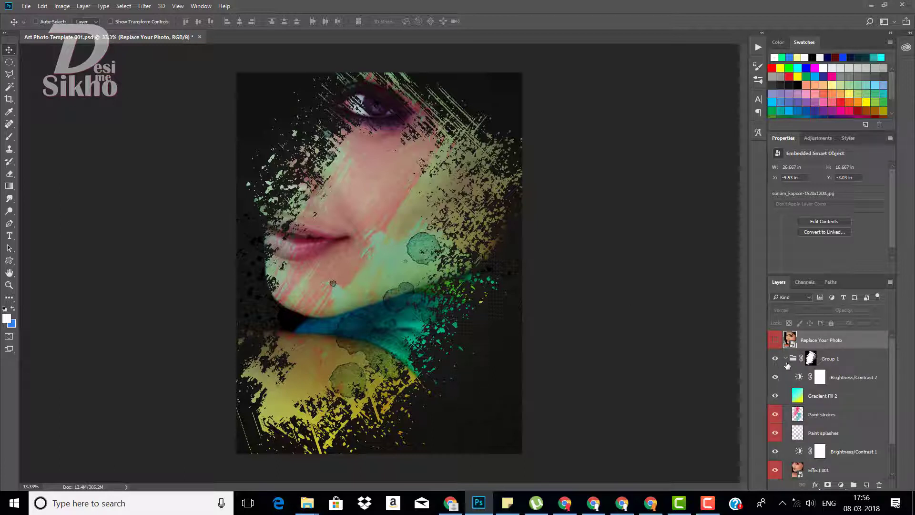
pyautogui.scroll(-2, 824, 396)
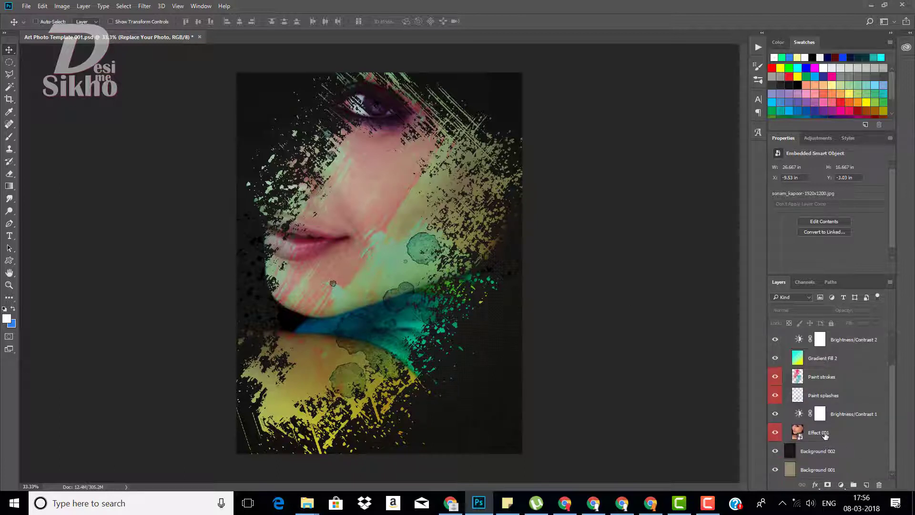
pyautogui.click(814, 431)
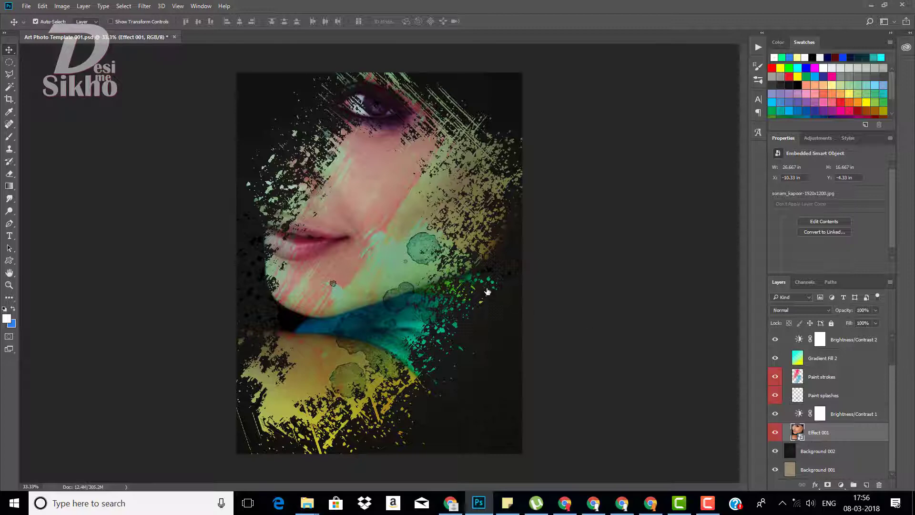
pyautogui.hotkey('ctrl', 't')
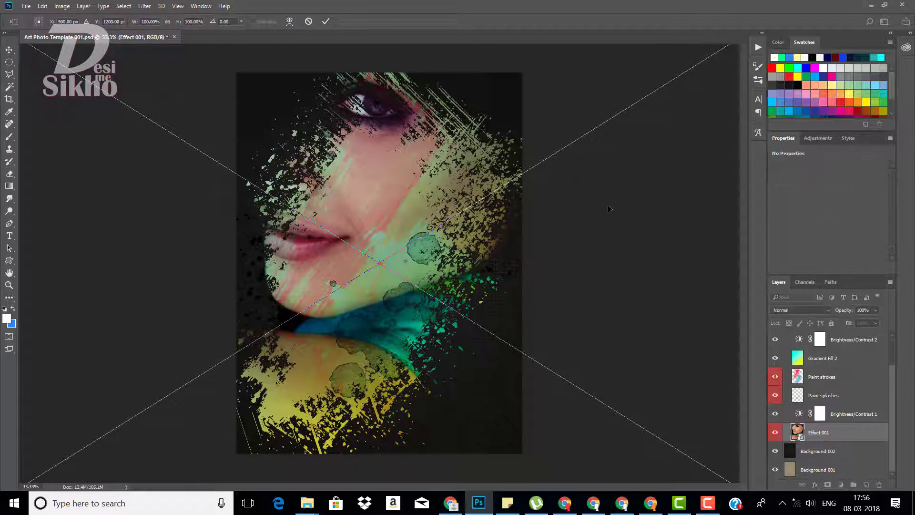
pyautogui.scroll(-3, 553, 238)
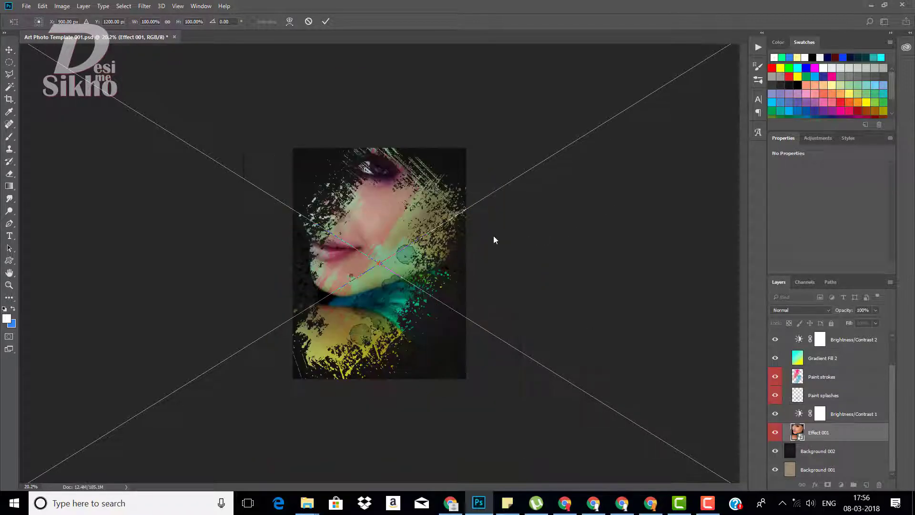
pyautogui.moveTo(554, 229)
pyautogui.mouseDown()
pyautogui.moveTo(512, 295)
pyautogui.moveTo(567, 292)
pyautogui.moveTo(559, 267)
pyautogui.mouseUp()
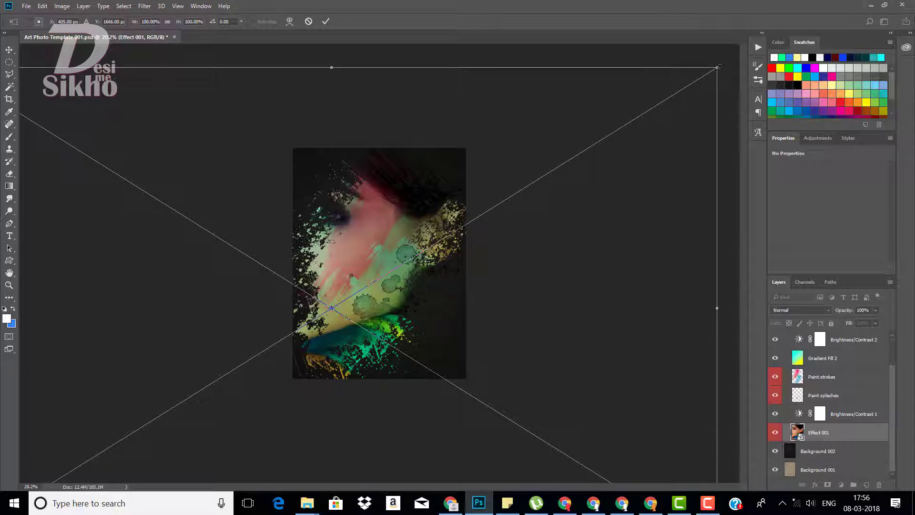
pyautogui.moveTo(719, 66); pyautogui.dragTo(563, 164)
pyautogui.moveTo(524, 281)
pyautogui.mouseDown()
pyautogui.moveTo(569, 241)
pyautogui.moveTo(579, 261)
pyautogui.mouseUp()
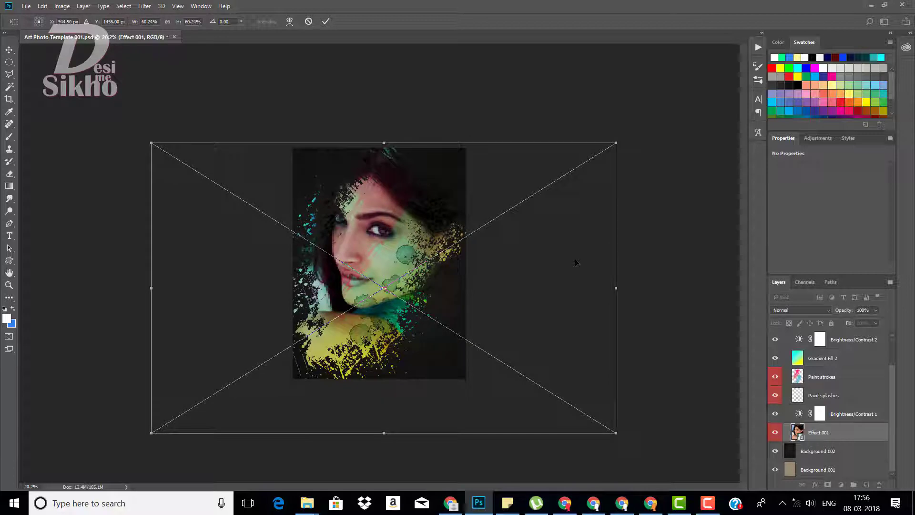
pyautogui.press('Return')
pyautogui.scroll(2, 886, 393)
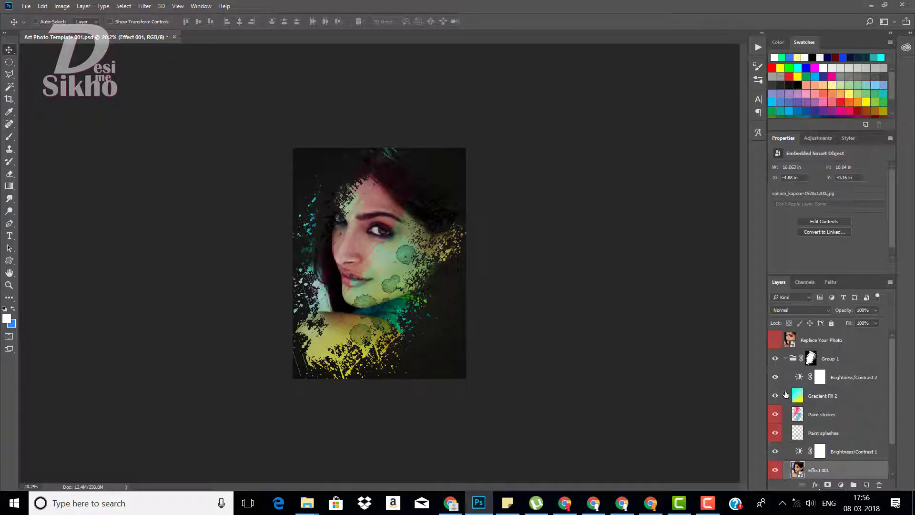
pyautogui.click(786, 360)
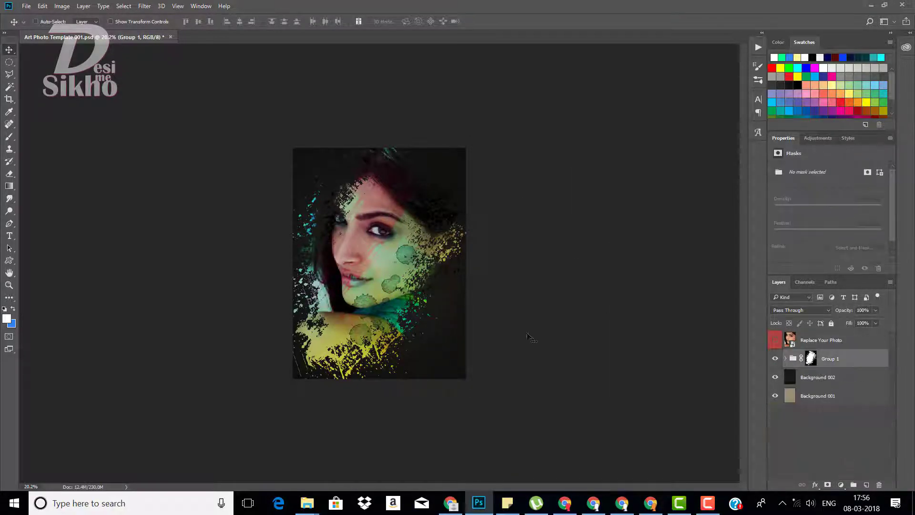
pyautogui.scroll(3, 384, 264)
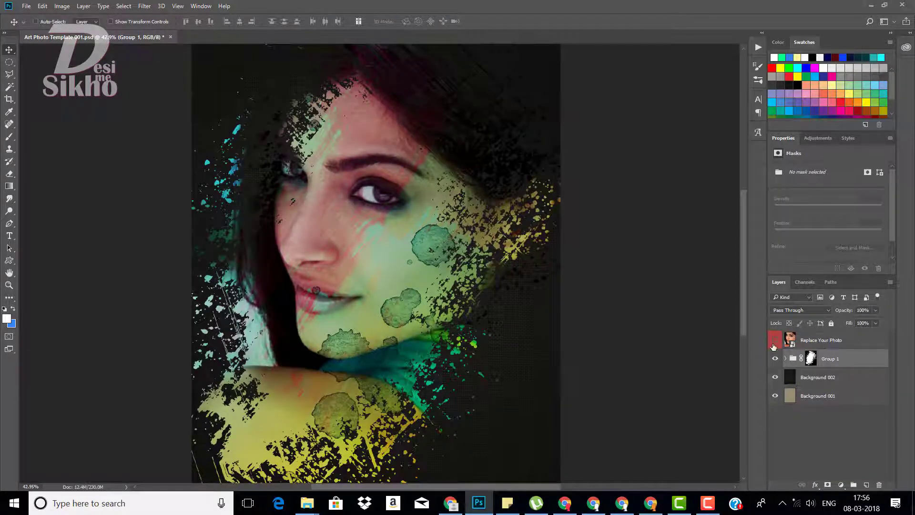
# Switch to File Explorer and open Art Photo Template 004.psd from the PSD folder
pyautogui.click(872, 6)
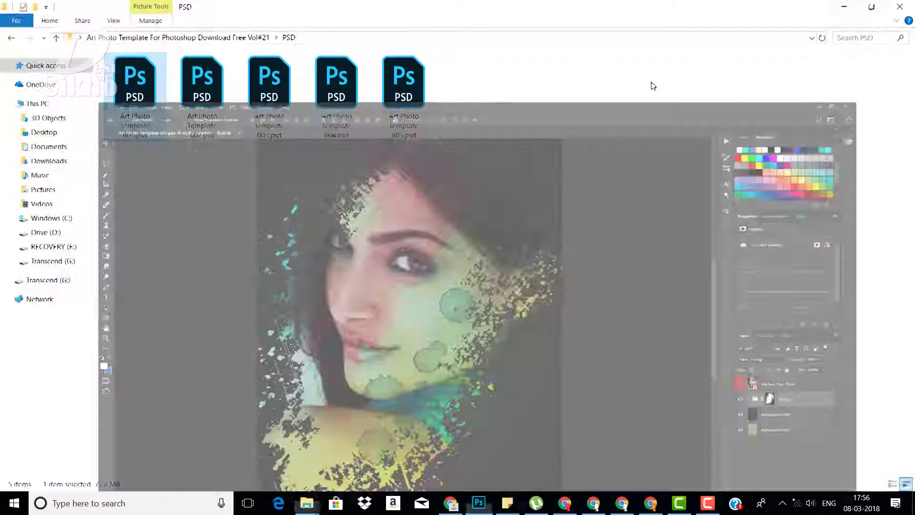
pyautogui.click(361, 128)
pyautogui.doubleClick(346, 114)
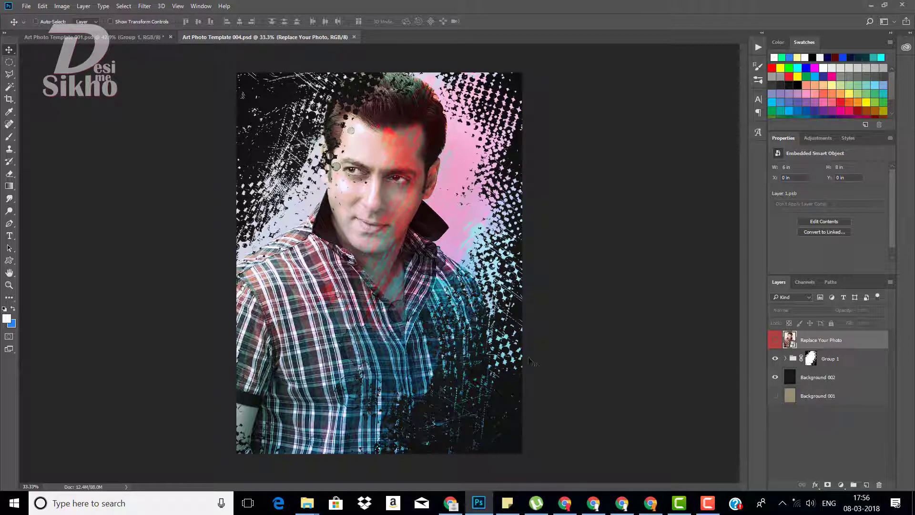
# Replace Template 004's smart-object photo with the beautiful-woman image, placed near X -8.11 in, Y -2.25 in
pyautogui.rightClick(812, 342)
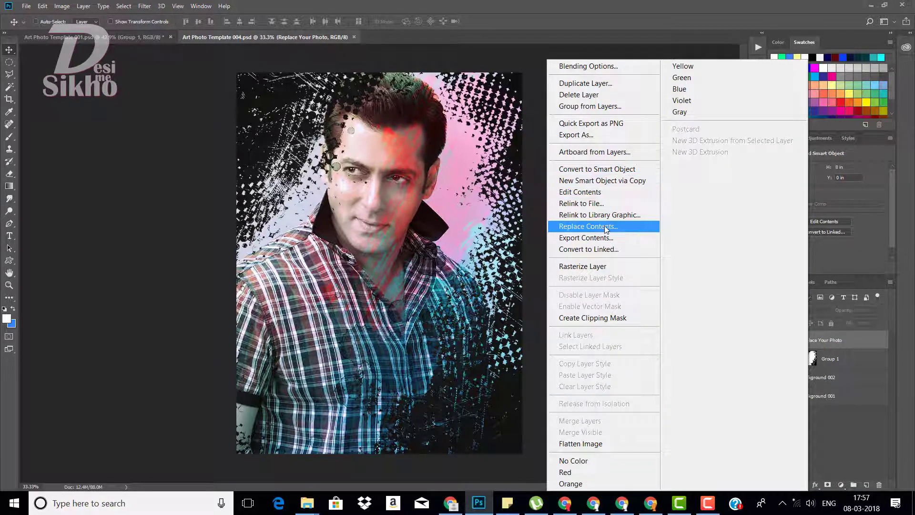
pyautogui.click(604, 227)
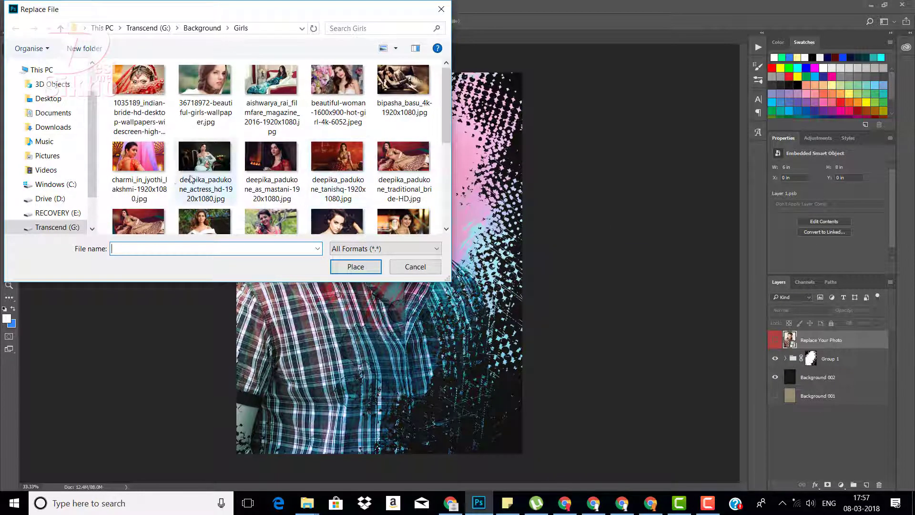
pyautogui.scroll(-2, 447, 116)
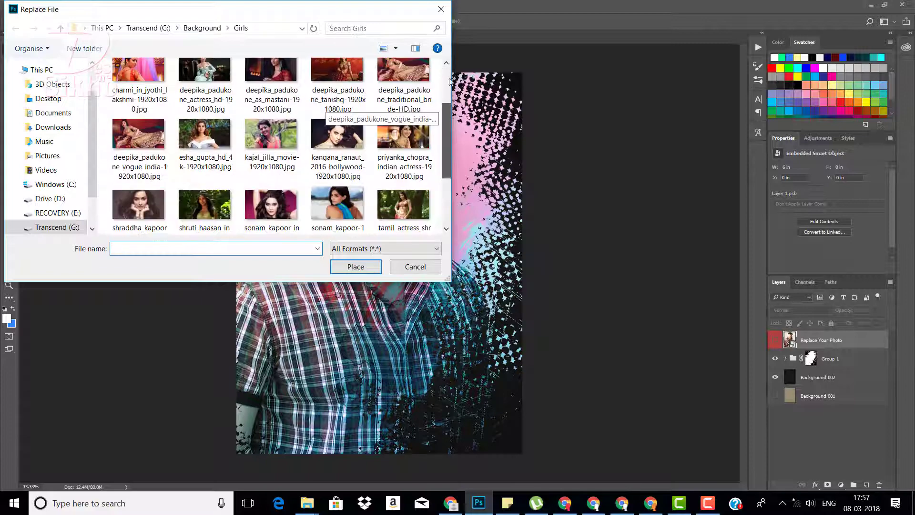
pyautogui.scroll(2, 447, 117)
pyautogui.click(337, 80)
pyautogui.click(361, 268)
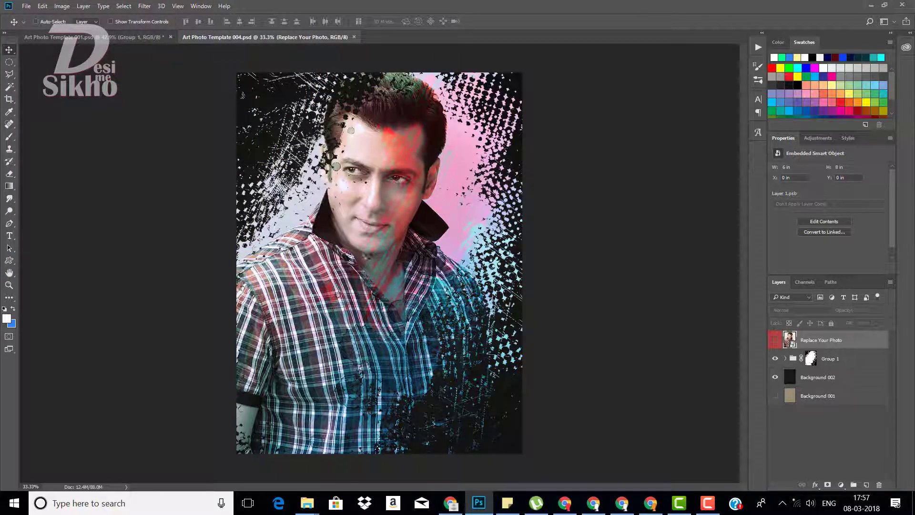
pyautogui.moveTo(418, 206); pyautogui.dragTo(398, 257)
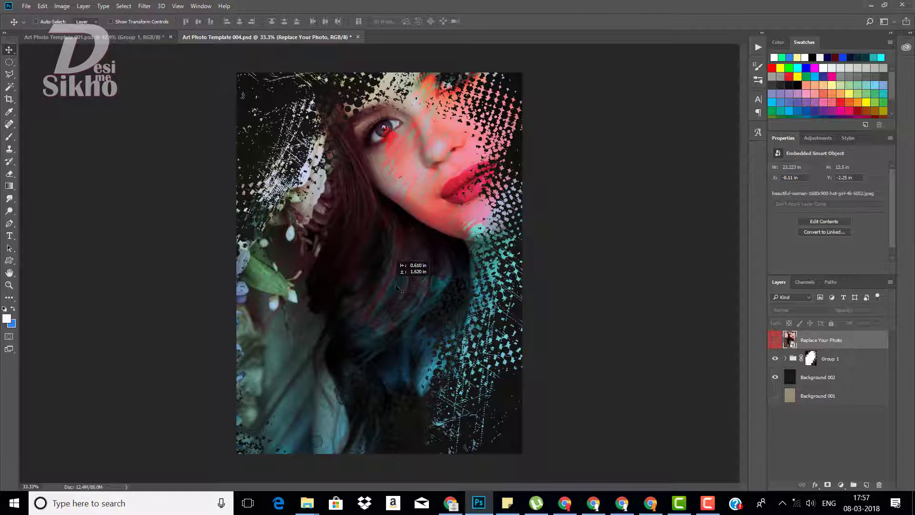
# Select Effect 001 inside Group 1 and drag its photo lower
pyautogui.click(785, 360)
pyautogui.scroll(-2, 810, 396)
pyautogui.click(822, 453)
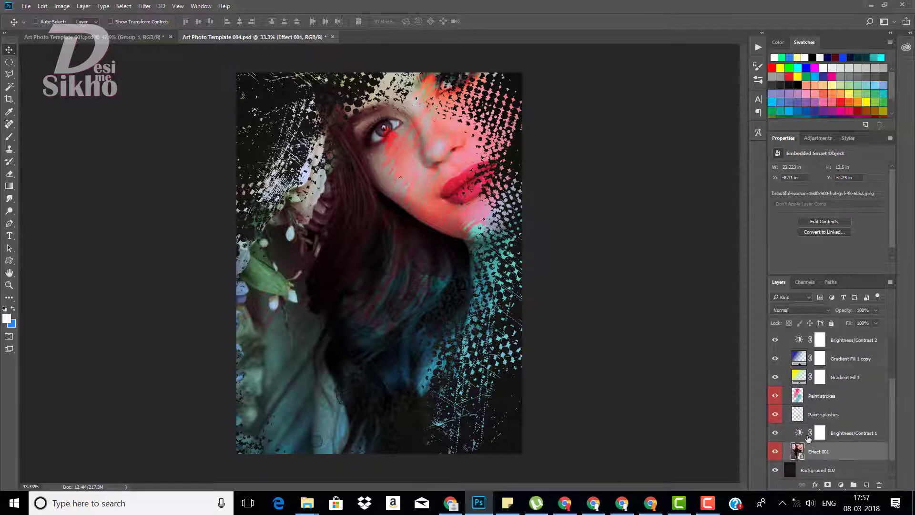
pyautogui.moveTo(387, 210); pyautogui.dragTo(352, 271)
# Transform Effect 001 to about 64.65% scale, committed at X -4.76 in, Y -0.08 in
pyautogui.hotkey('ctrl', 't')
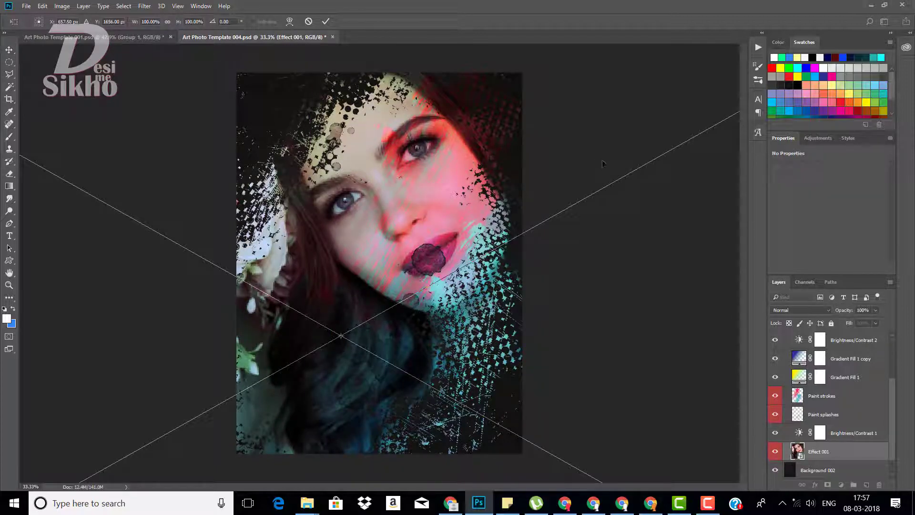
pyautogui.moveTo(625, 136); pyautogui.dragTo(608, 139)
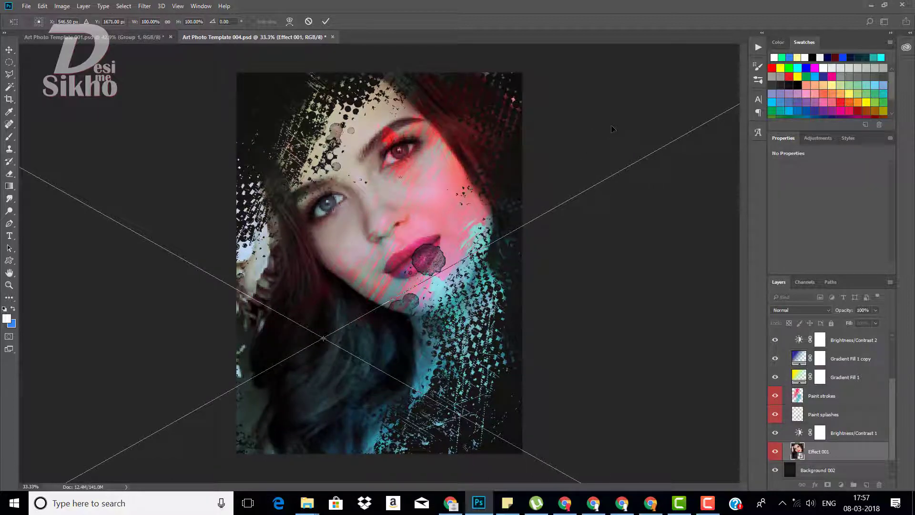
pyautogui.moveTo(612, 128); pyautogui.dragTo(385, 176)
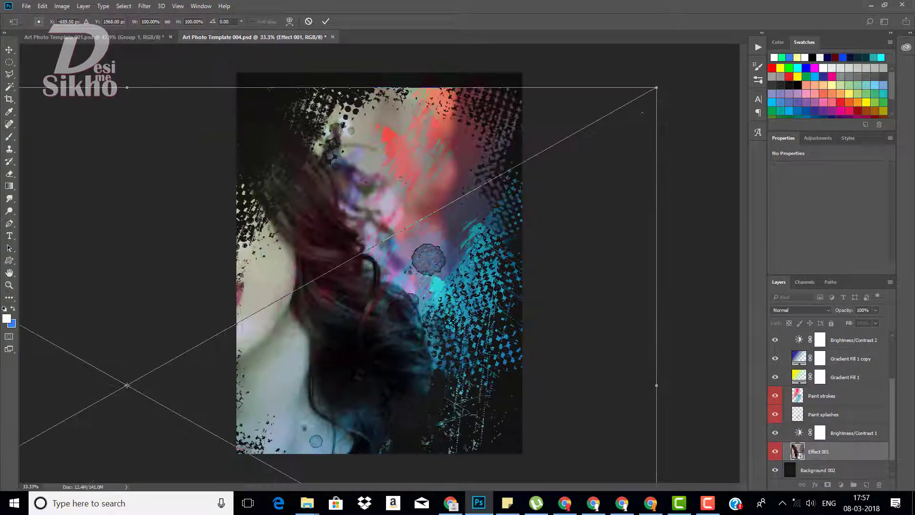
pyautogui.moveTo(656, 87); pyautogui.dragTo(471, 188)
pyautogui.moveTo(309, 339)
pyautogui.mouseDown()
pyautogui.moveTo(555, 196)
pyautogui.moveTo(563, 206)
pyautogui.mouseUp()
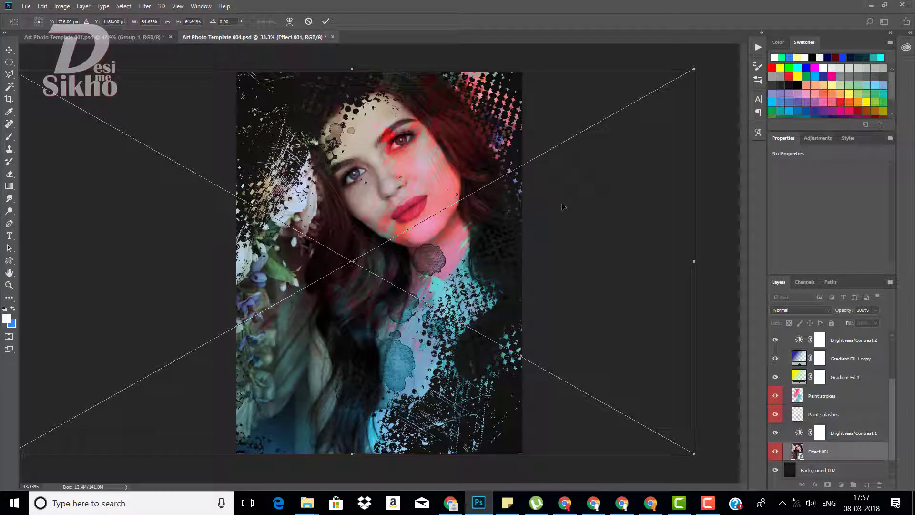
pyautogui.press('Return')
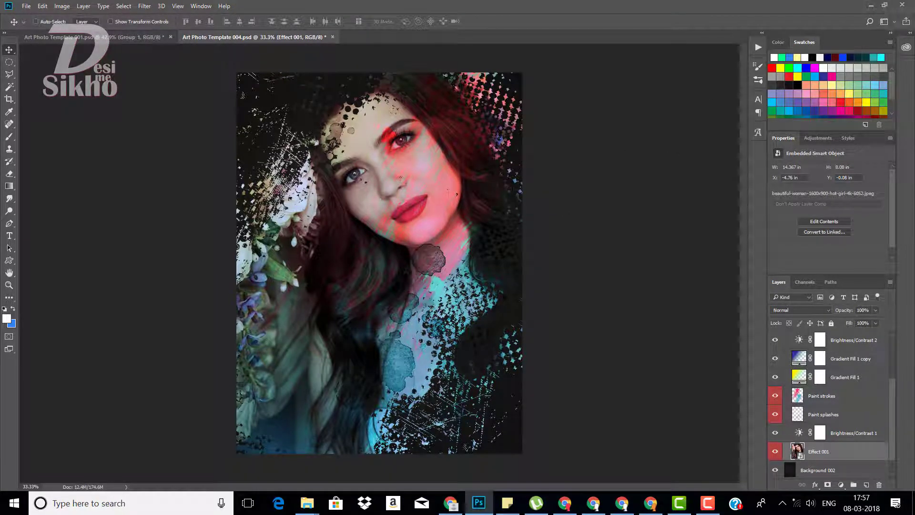
# Select the five PSD templates and go back to the parent template folder
pyautogui.click(870, 5)
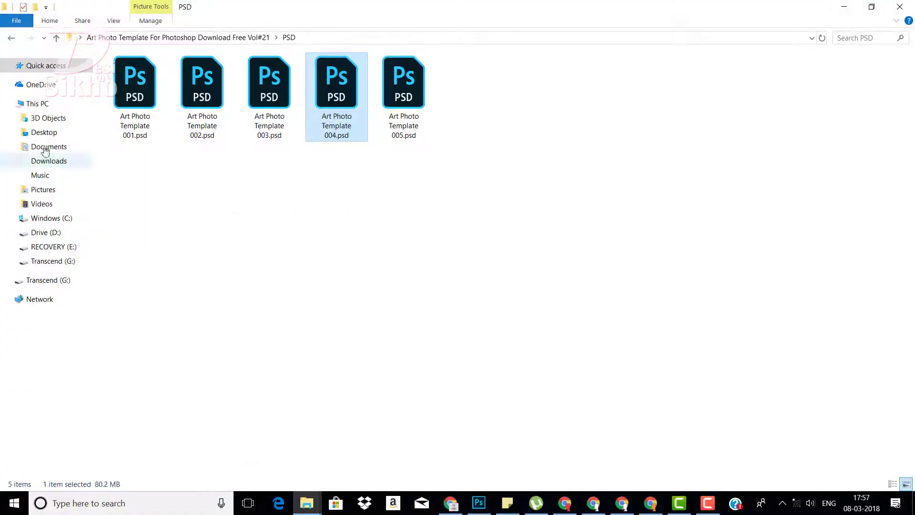
pyautogui.moveTo(660, 225); pyautogui.dragTo(20, 73)
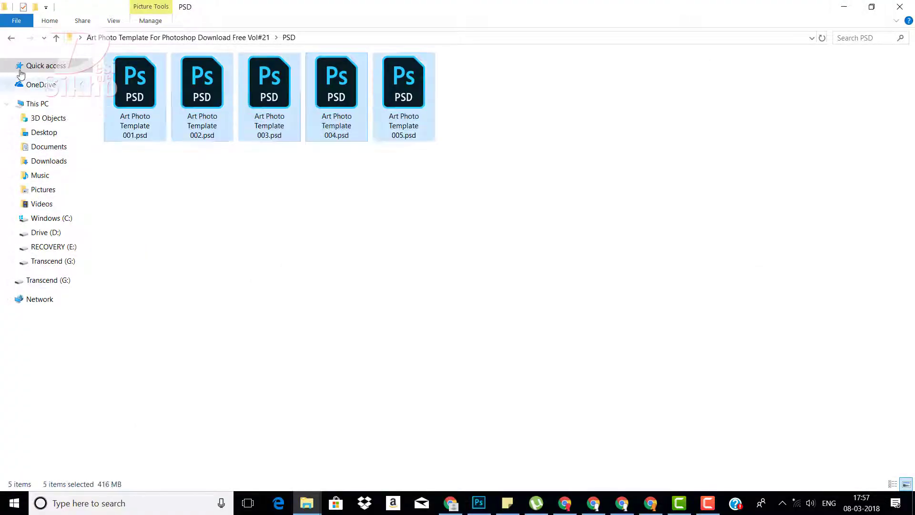
pyautogui.click(11, 38)
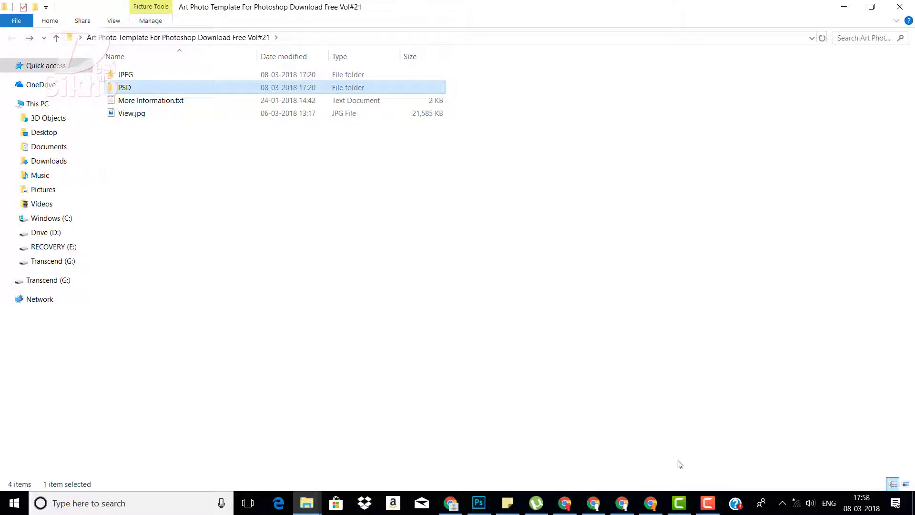
pyautogui.click(479, 503)
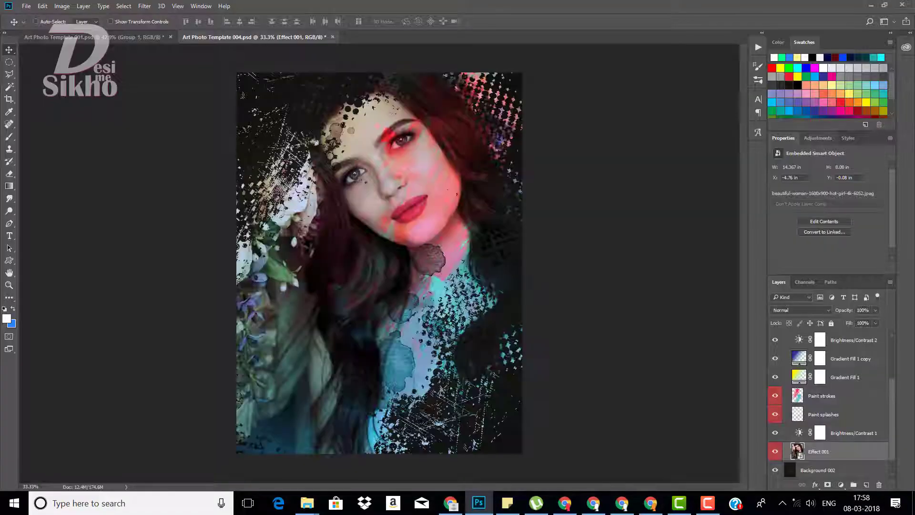
pyautogui.click(870, 6)
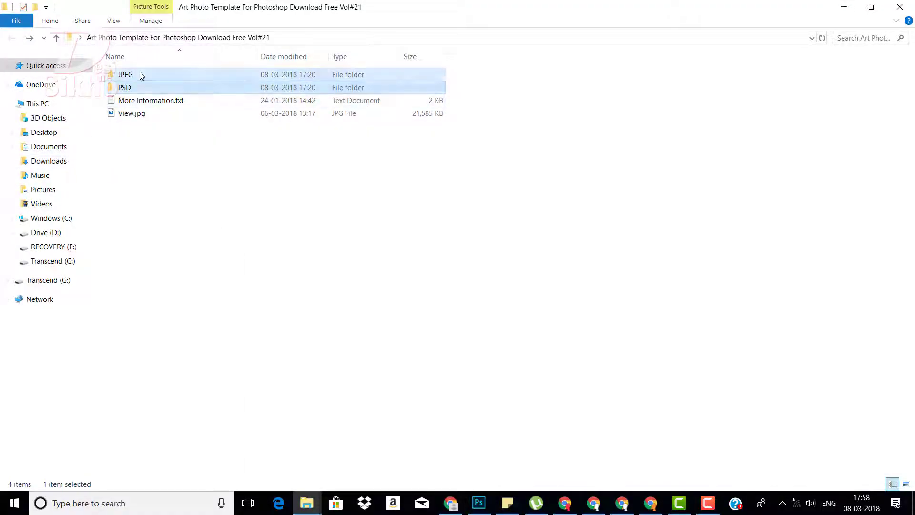
# Open the JPEG folder, select the five previews 001–005 and refresh the view
pyautogui.doubleClick(141, 76)
pyautogui.moveTo(643, 202); pyautogui.dragTo(96, 52)
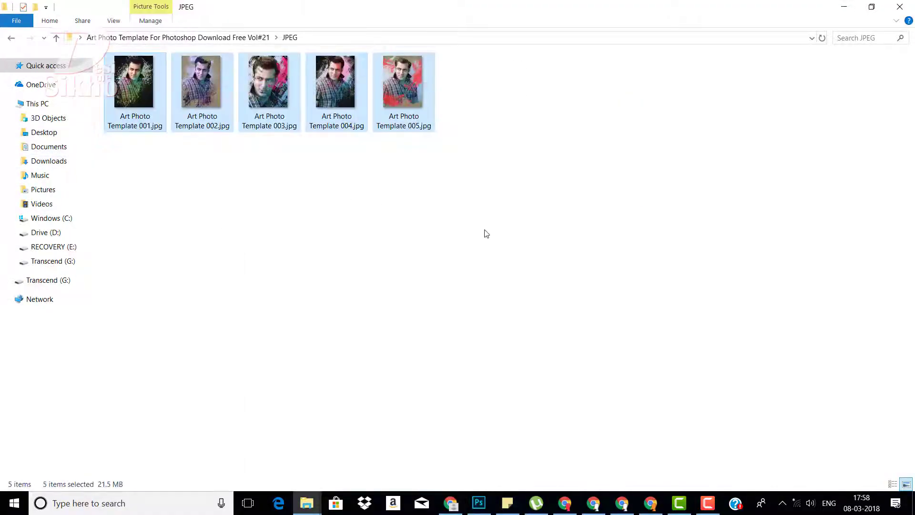
pyautogui.rightClick(479, 228)
pyautogui.click(511, 277)
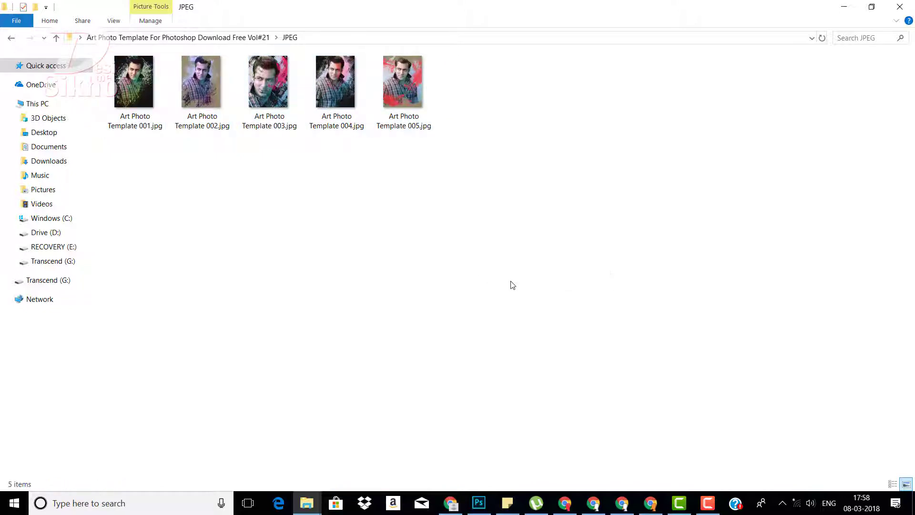